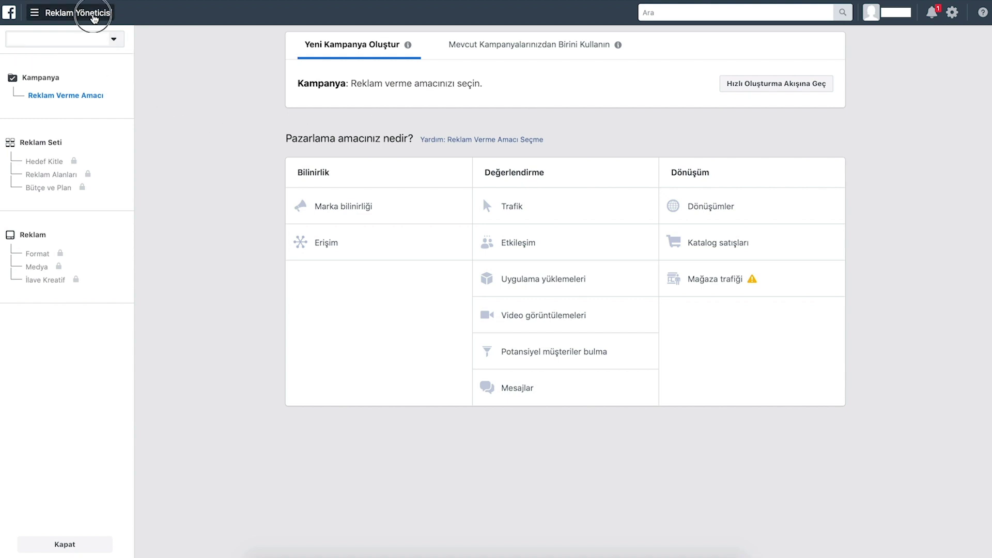
Step: Open Hedef Kitle İstatistikleri for the Facebook'taki Herkes audience and review its demographic and job title charts
click(93, 16)
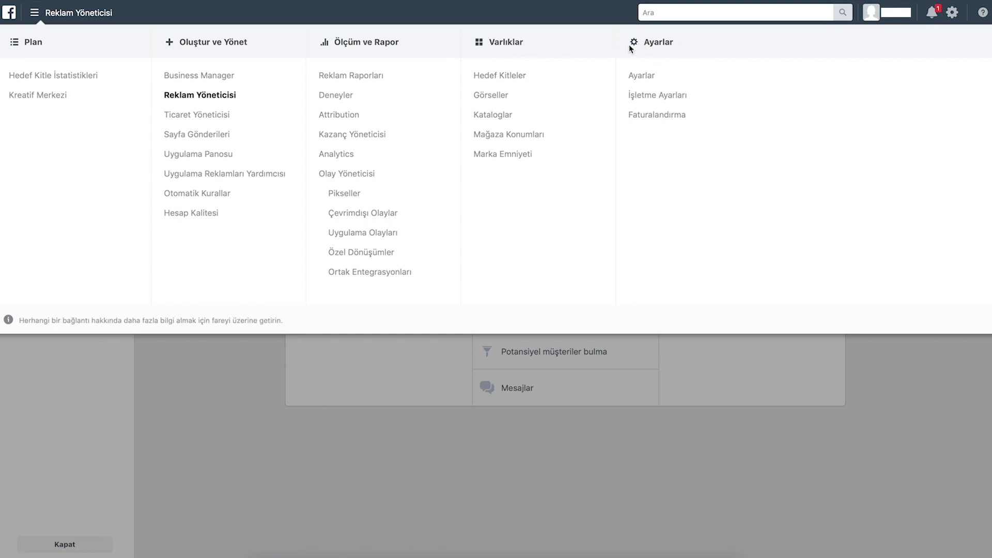
click(79, 82)
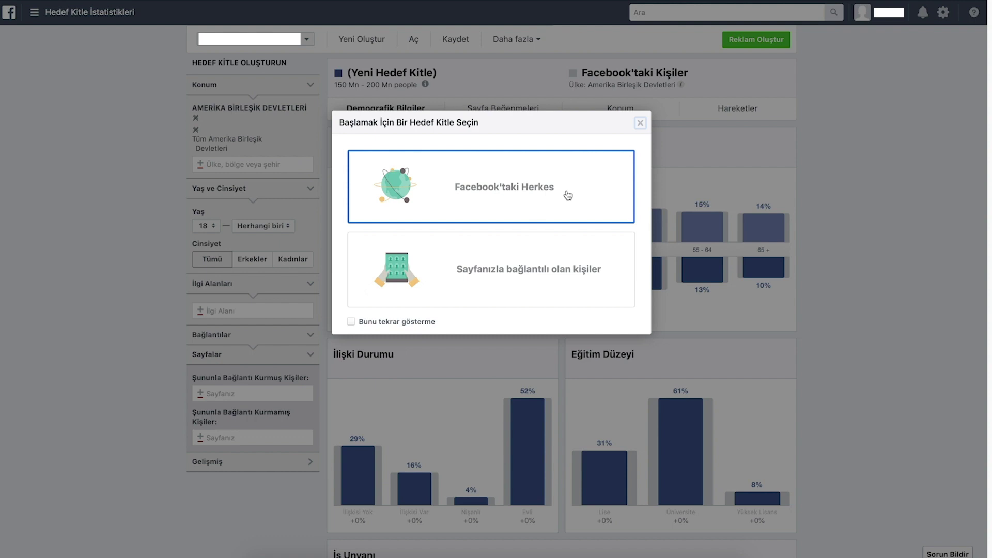
click(511, 196)
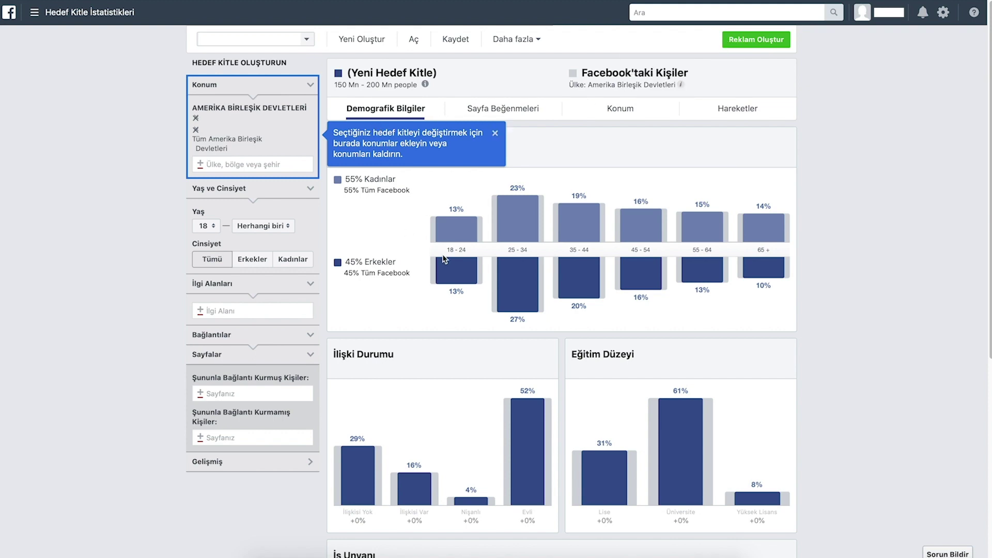
scroll(913, 215, down, 6)
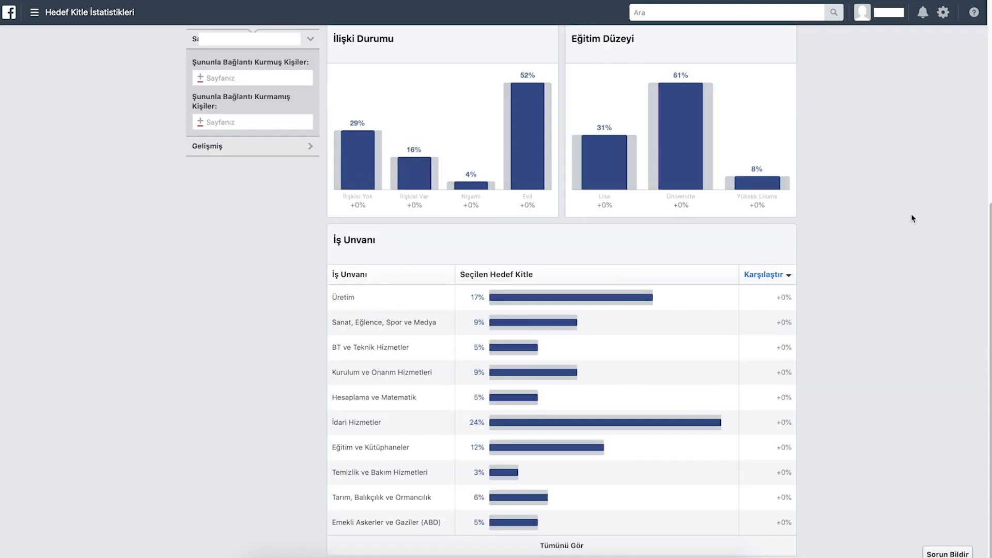
scroll(909, 210, up, 6)
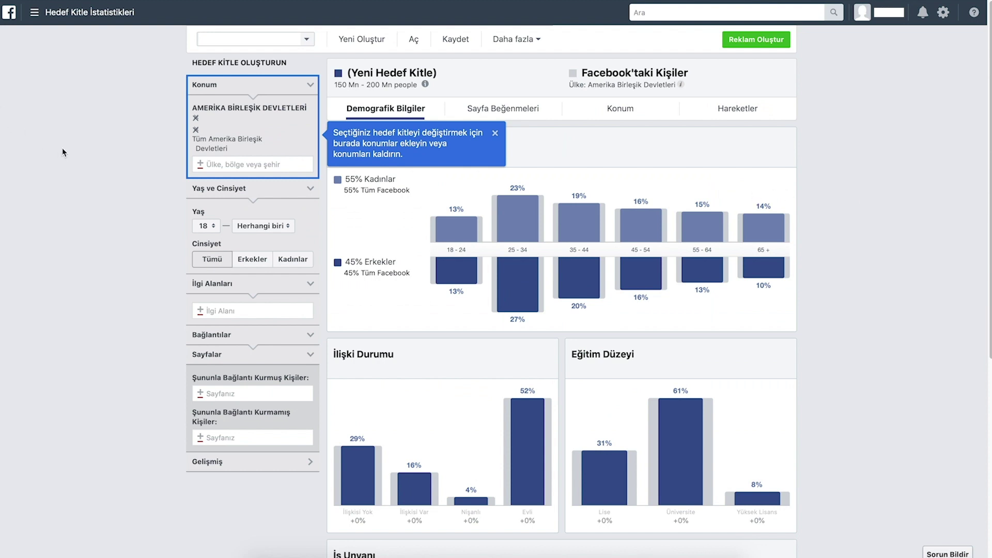
Step: Open Kreatif Merkezi and view the Görselde Yazı İçeriği Kontrolü tool and the ad format previews
click(34, 12)
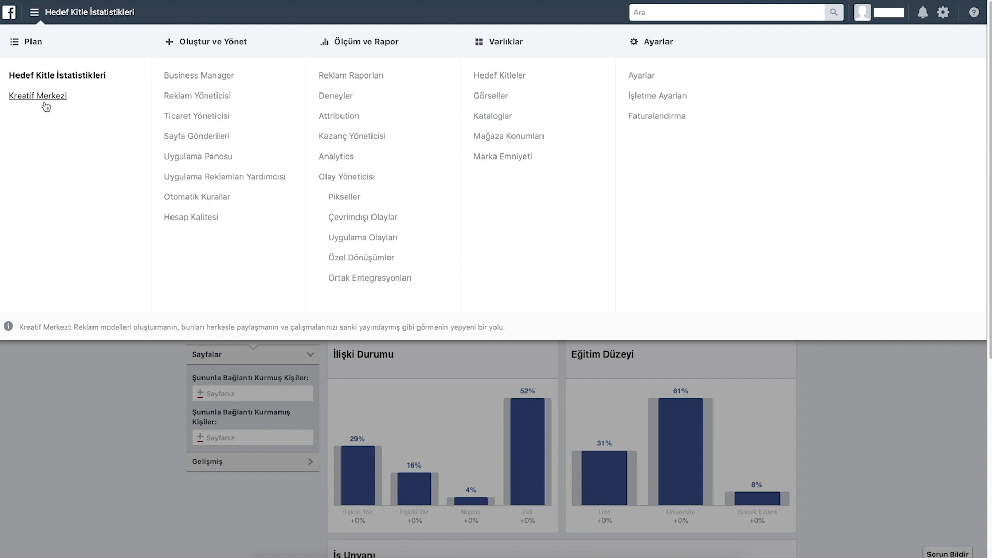
click(46, 106)
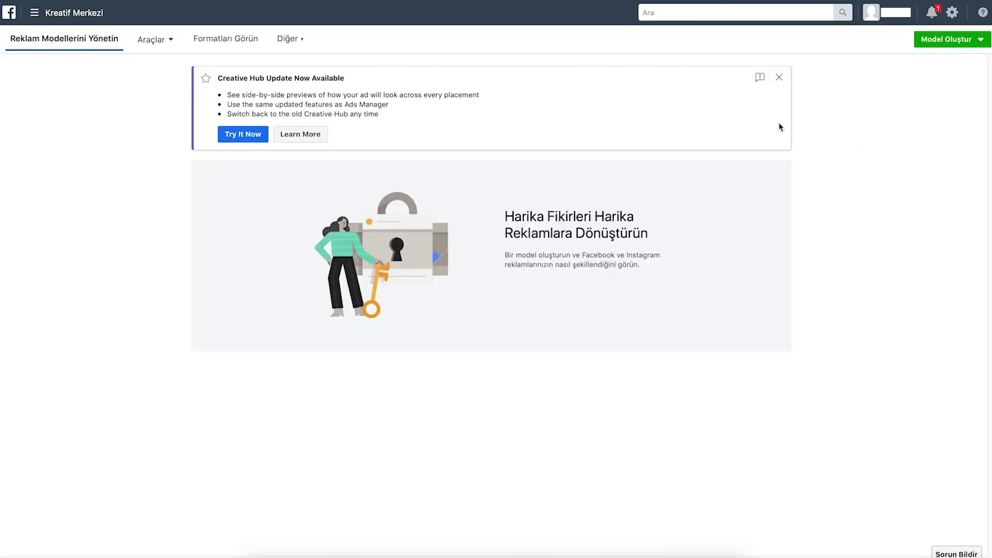
click(153, 46)
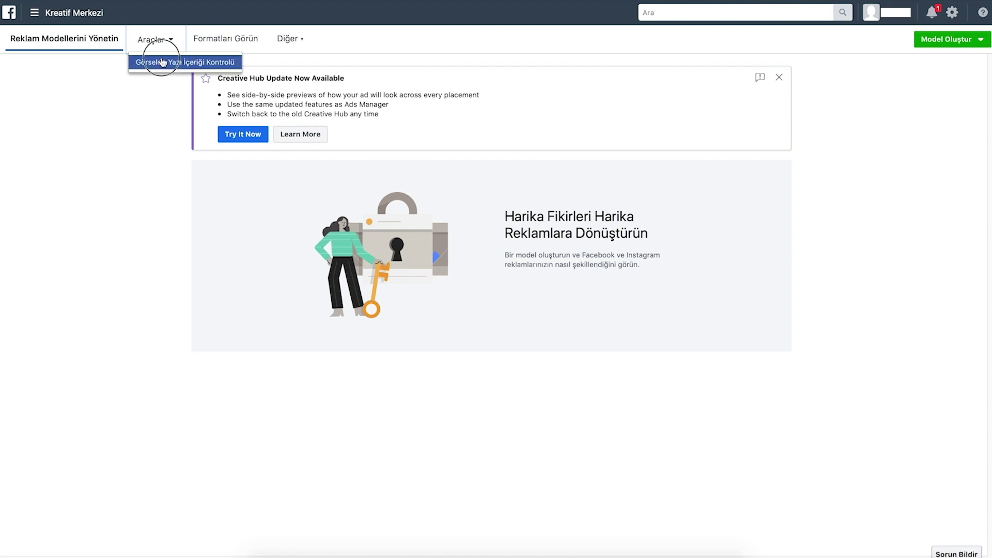
click(162, 63)
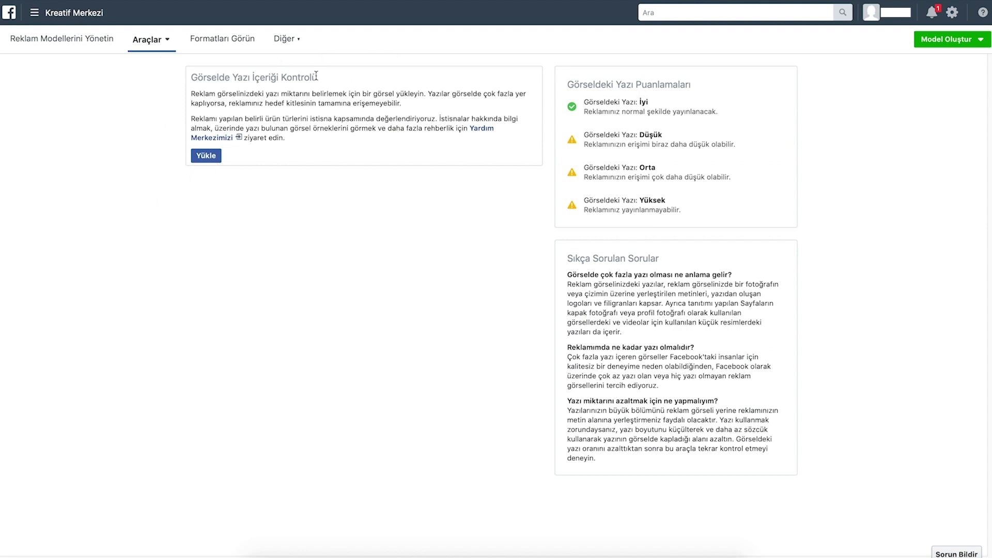
click(245, 46)
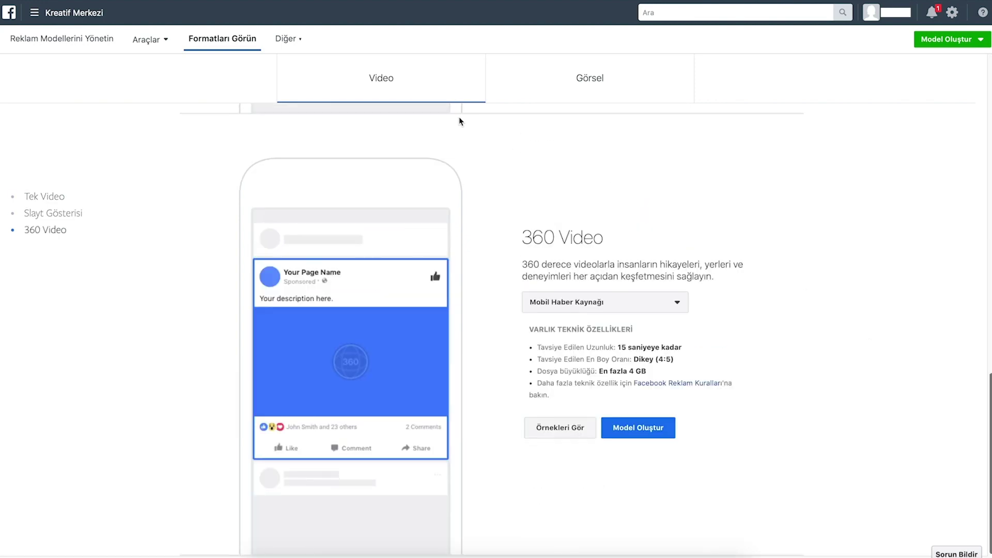
Step: Visit the Business Manager business selection page and view the Reklam Seti list in Reklam Yöneticisi
click(76, 19)
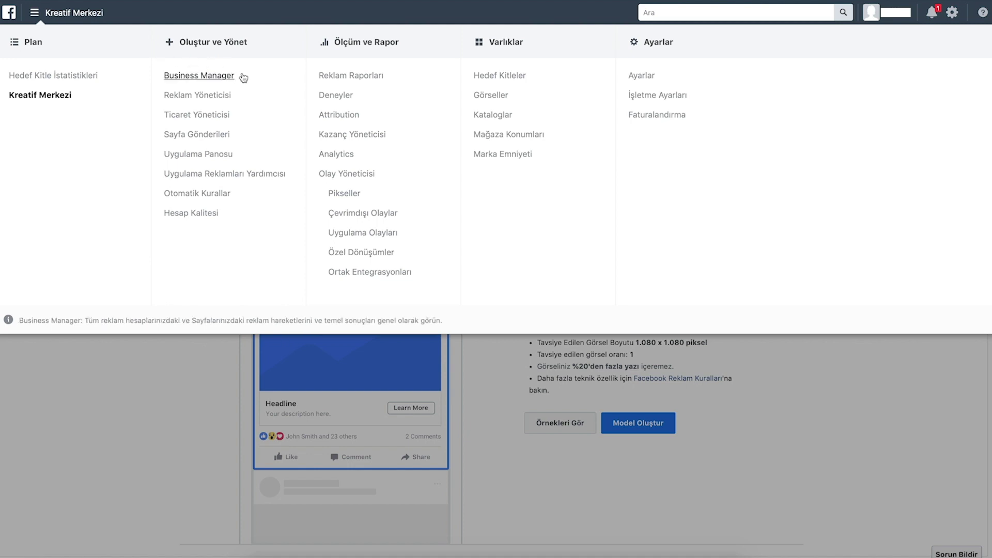
click(215, 81)
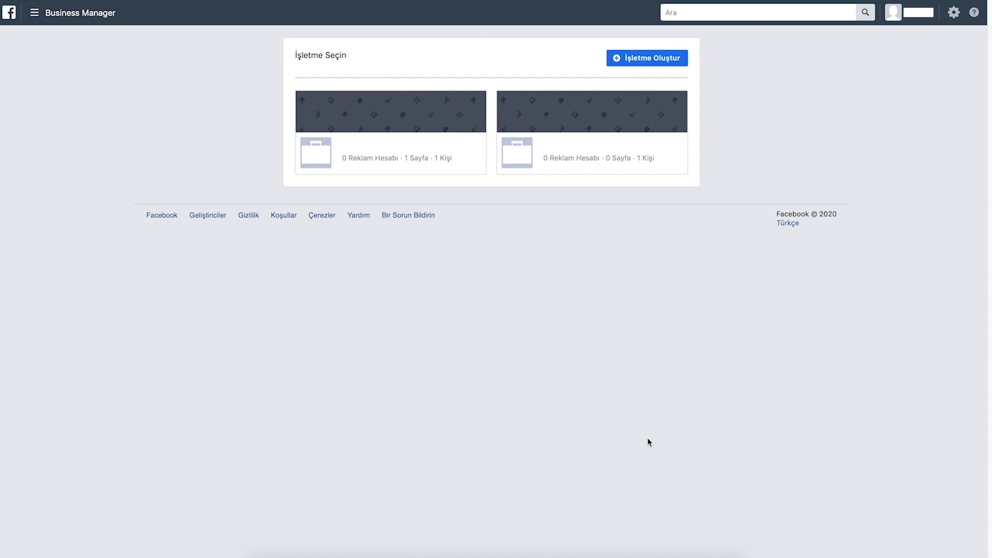
click(69, 23)
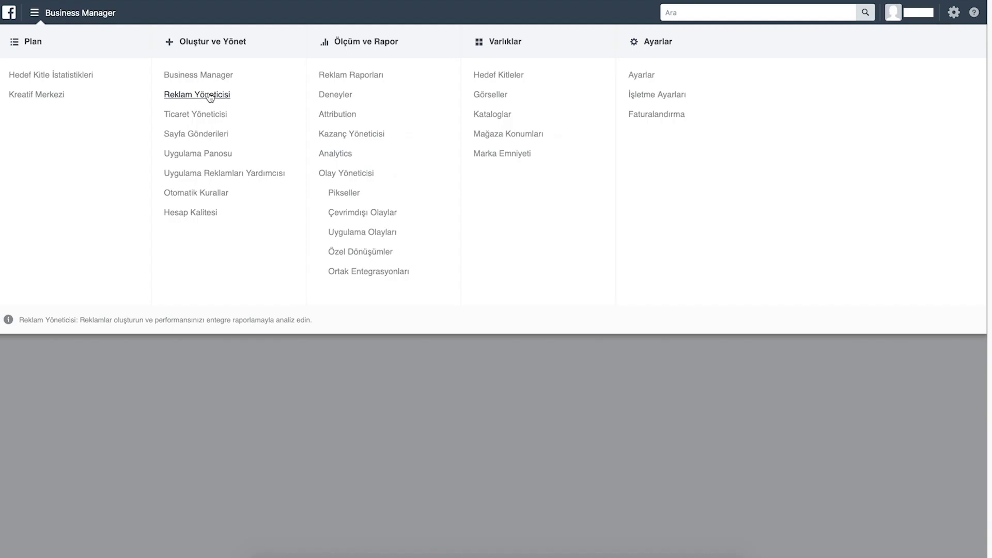
click(209, 96)
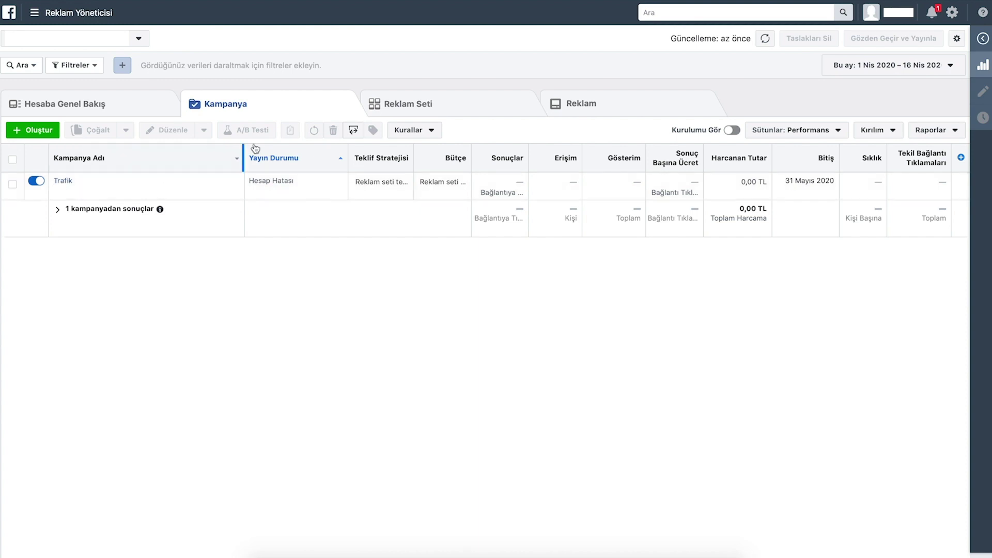
click(502, 108)
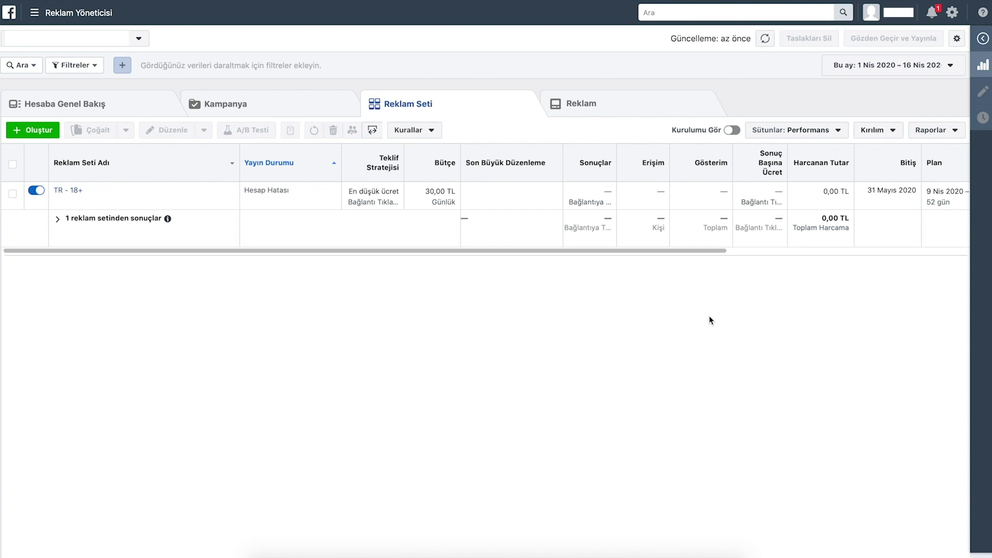
Step: Open Reklam Raporları and look through the Sonuçlar column options and the available Kırılımlar
click(46, 14)
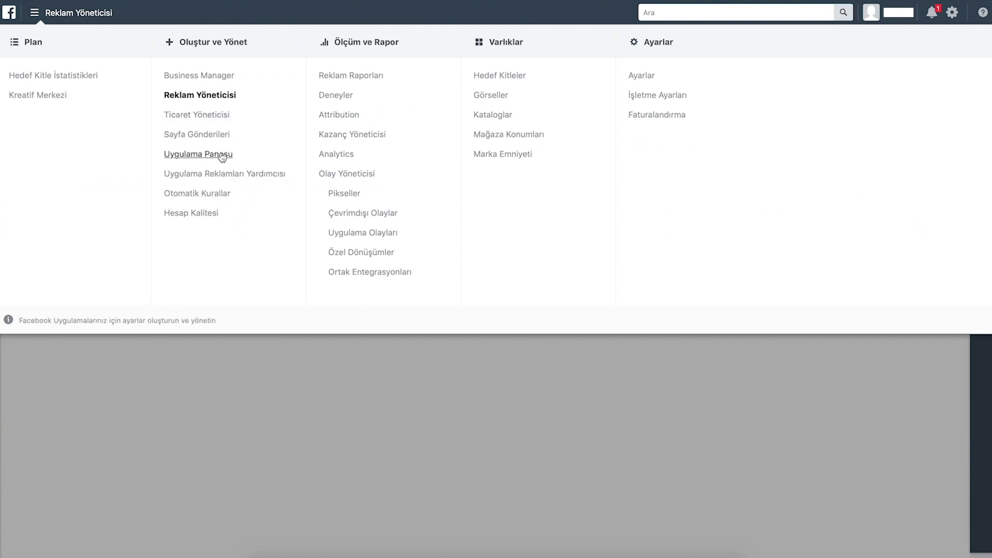
click(378, 77)
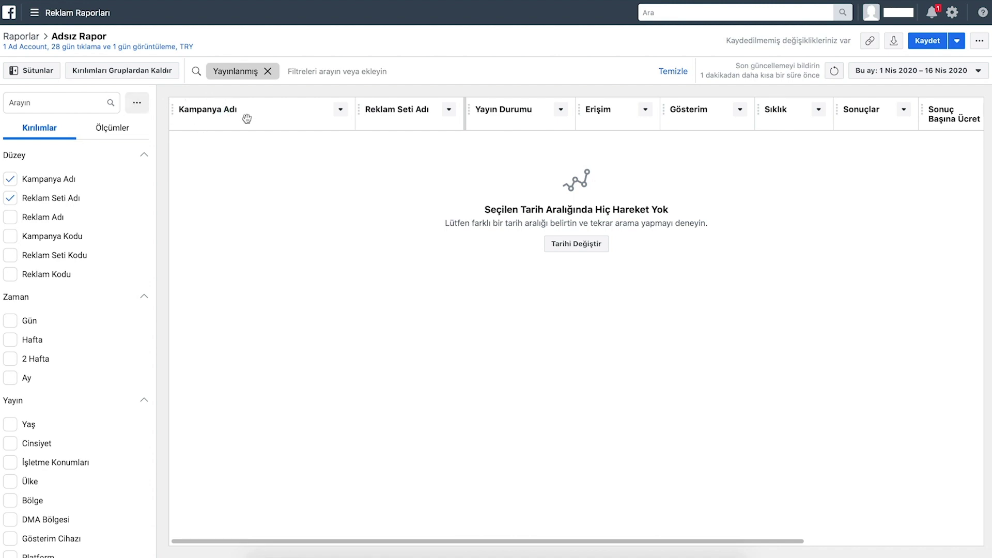
click(904, 109)
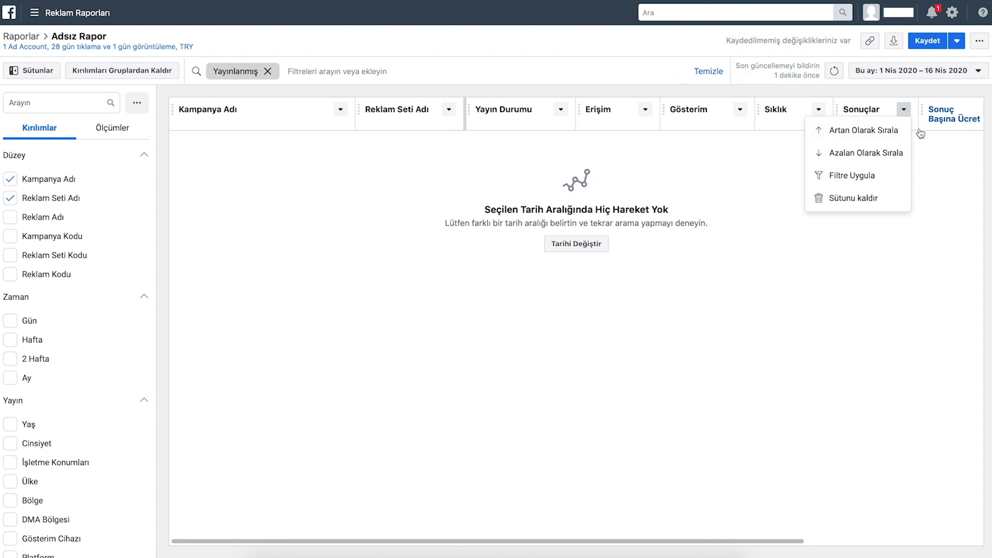
scroll(105, 515, down, 7)
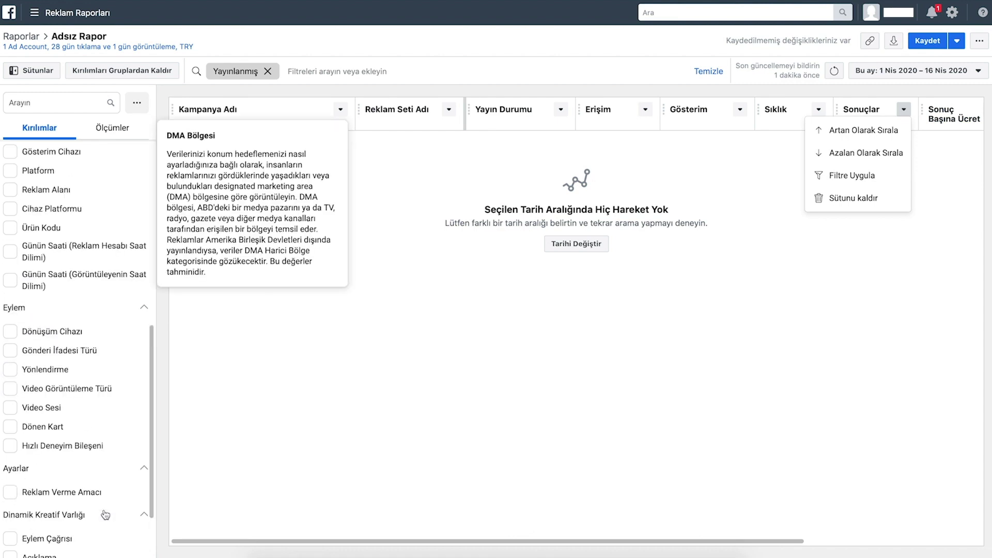
scroll(106, 443, up, 4)
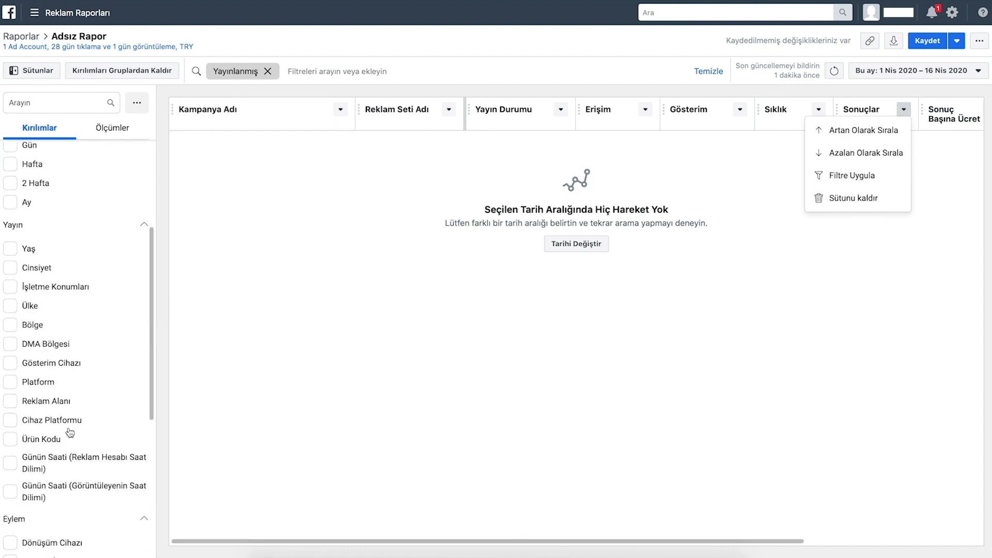
drag(152, 311, 177, 161)
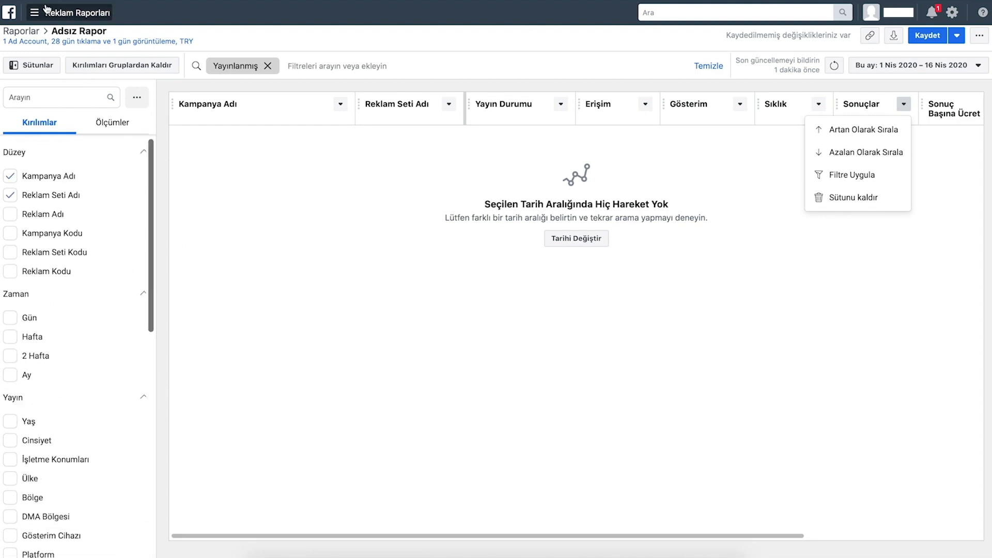
Step: Visit the Deneyler page and open the Hedef Kitleler list of saved audiences
click(61, 16)
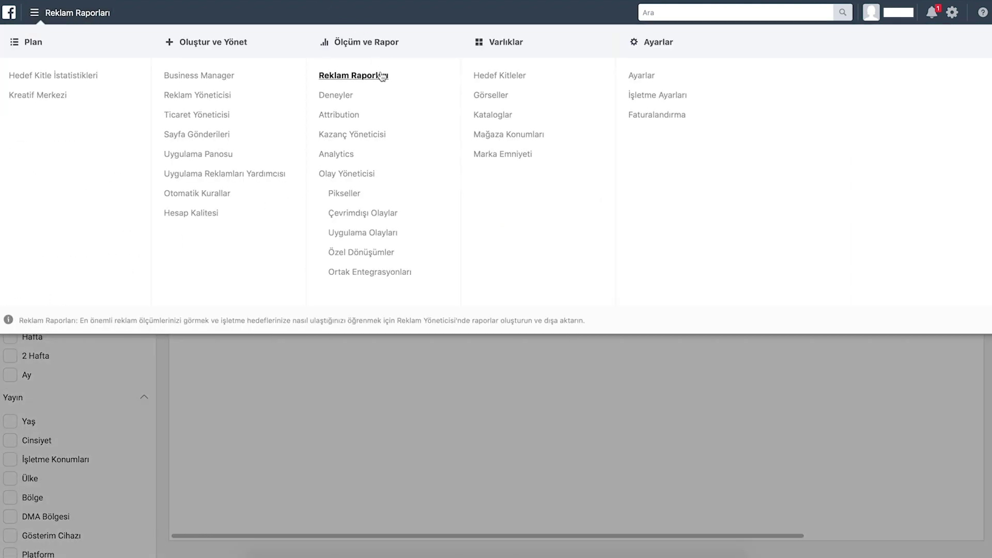
click(339, 99)
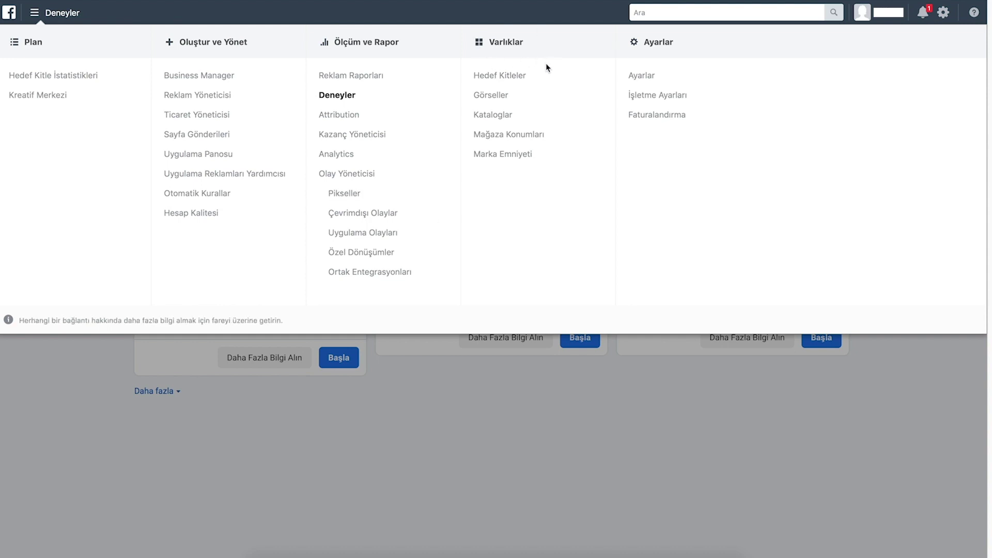
click(500, 77)
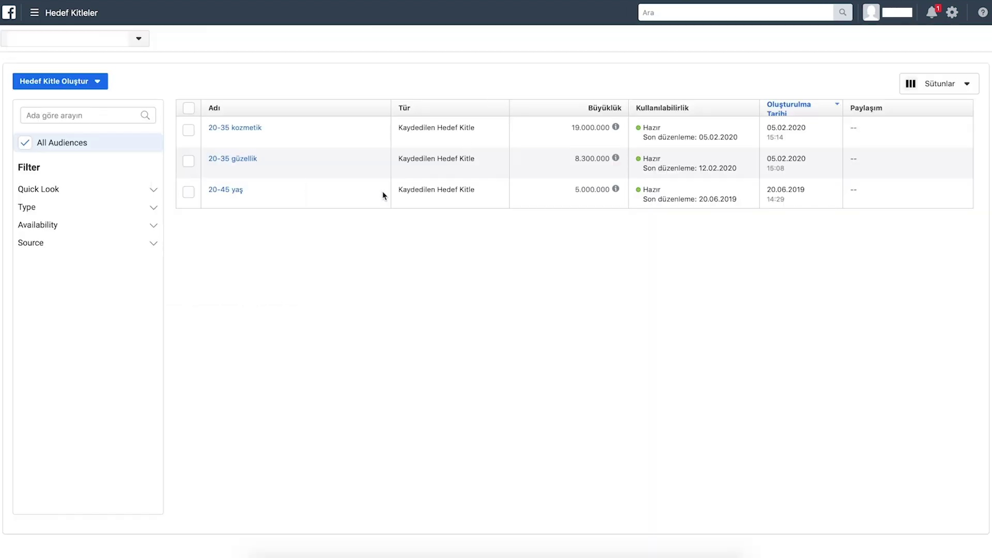
Step: Look at the audience creation types and the Benzer Hedef Kitle form, closing the form without creating an audience
mouse_move(226, 190)
click(99, 80)
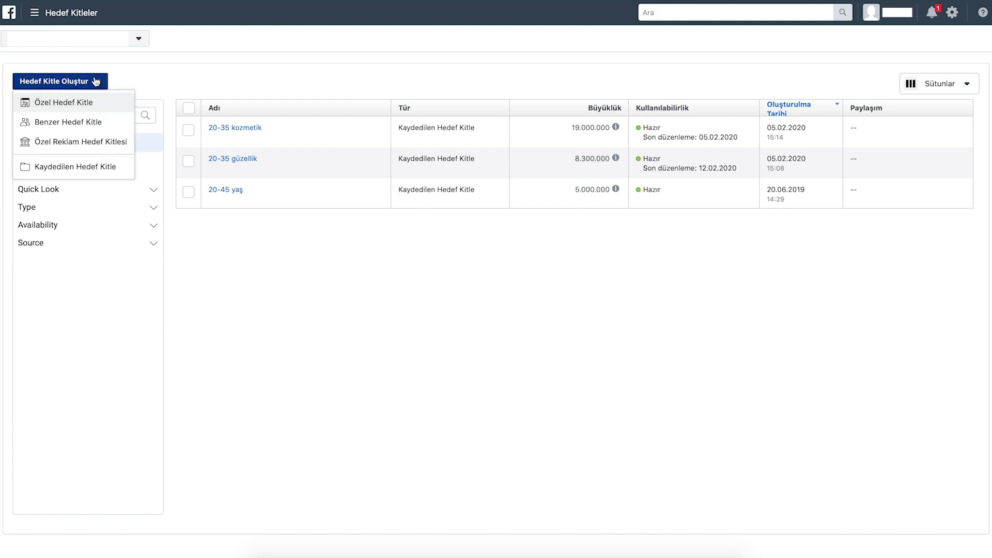
click(161, 77)
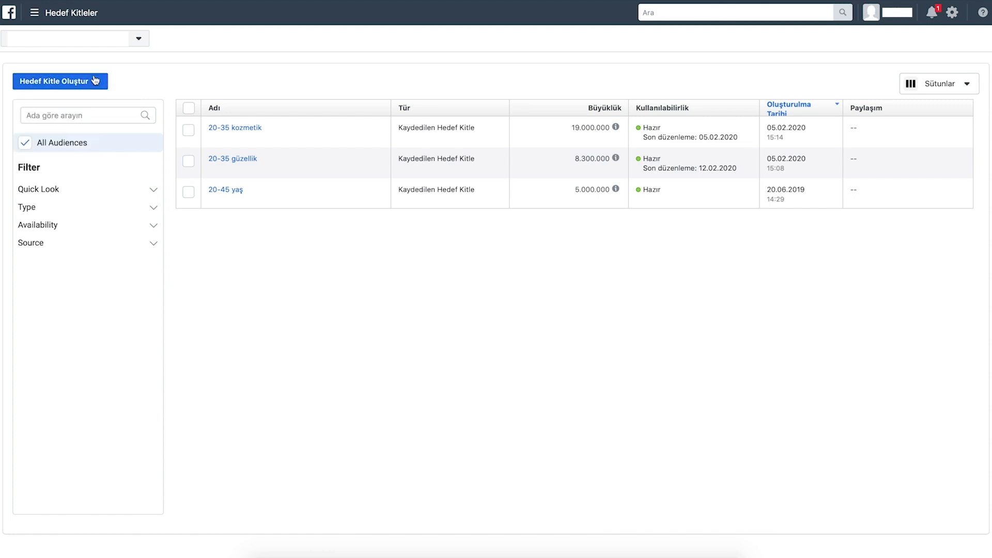
click(97, 82)
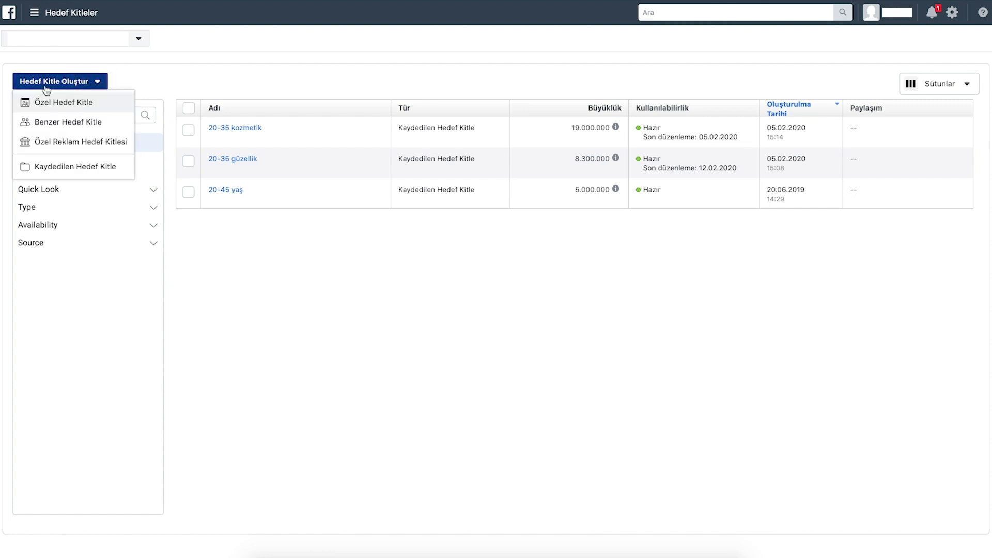
click(41, 122)
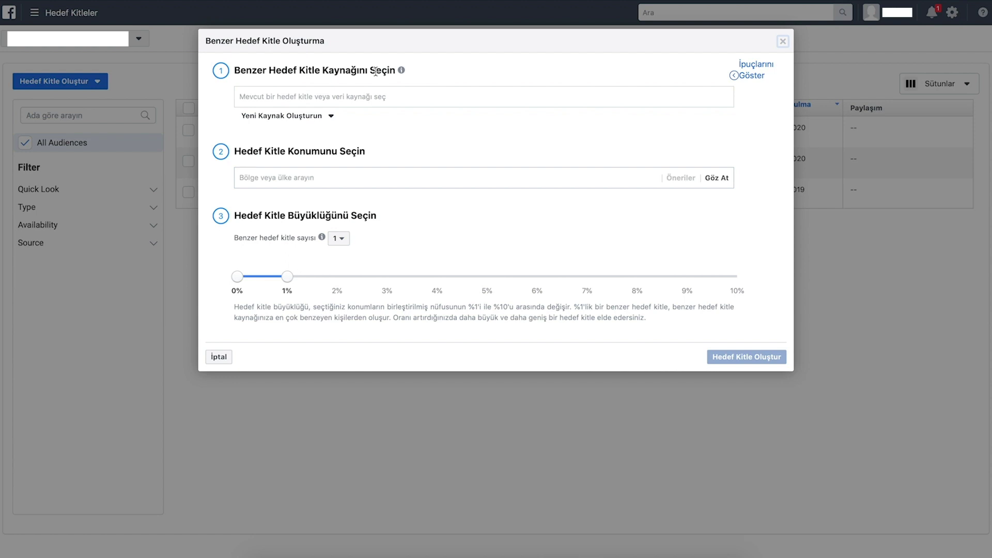
click(783, 42)
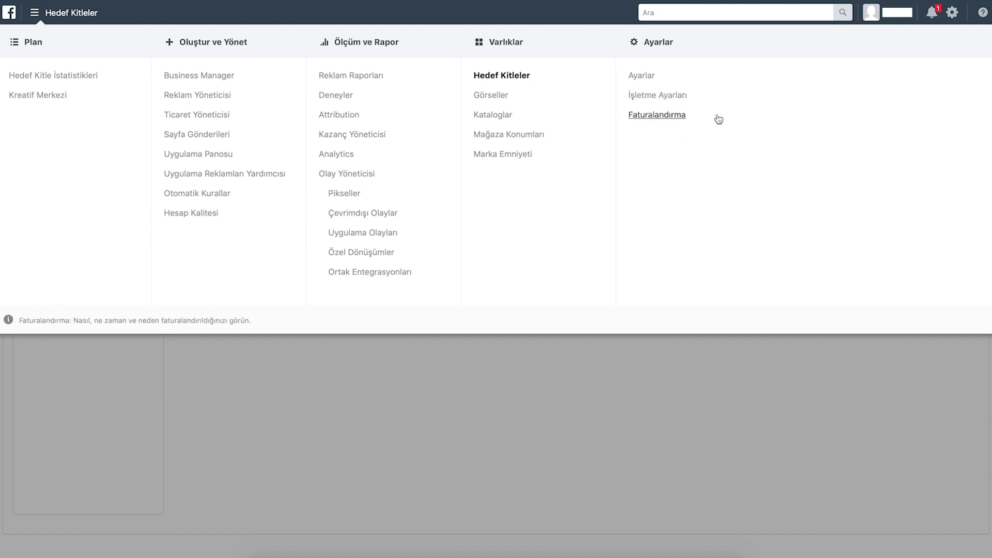
Step: View the ad account setup in Ayarlar and open the İşletme Ayarları page
click(650, 78)
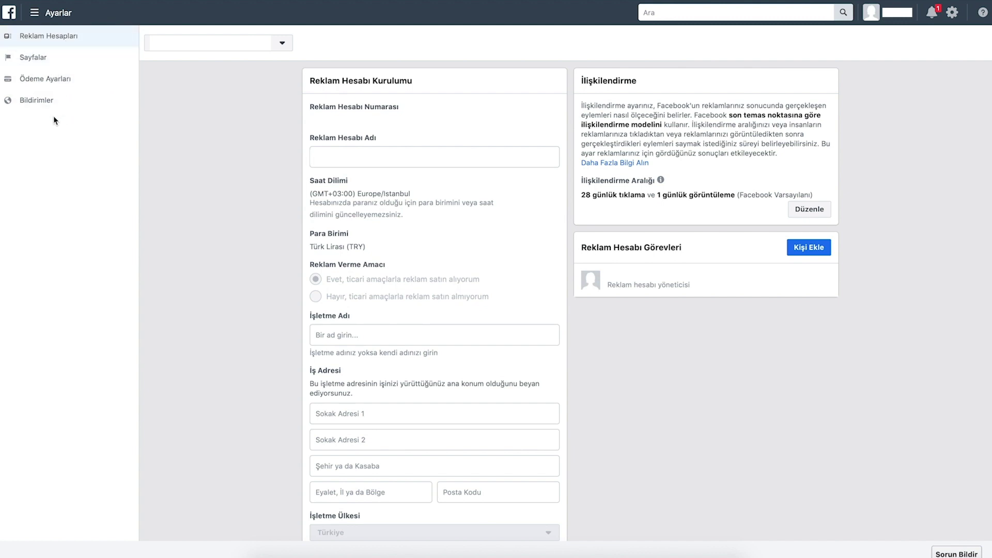
click(53, 16)
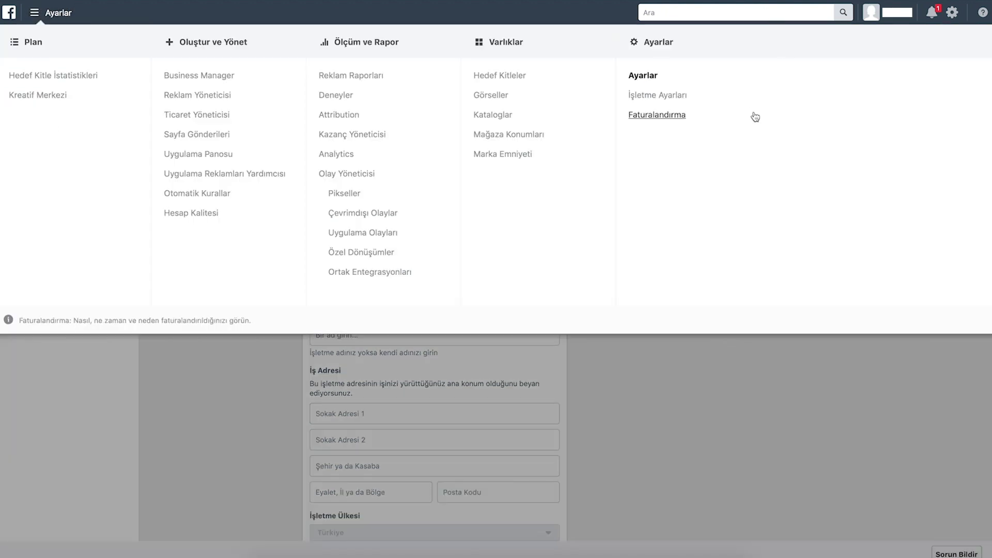
click(657, 96)
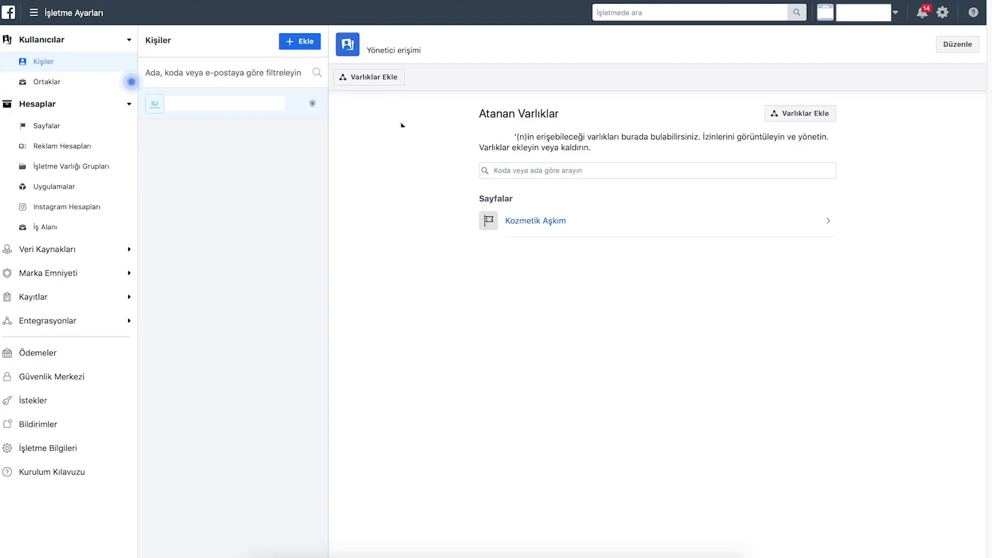